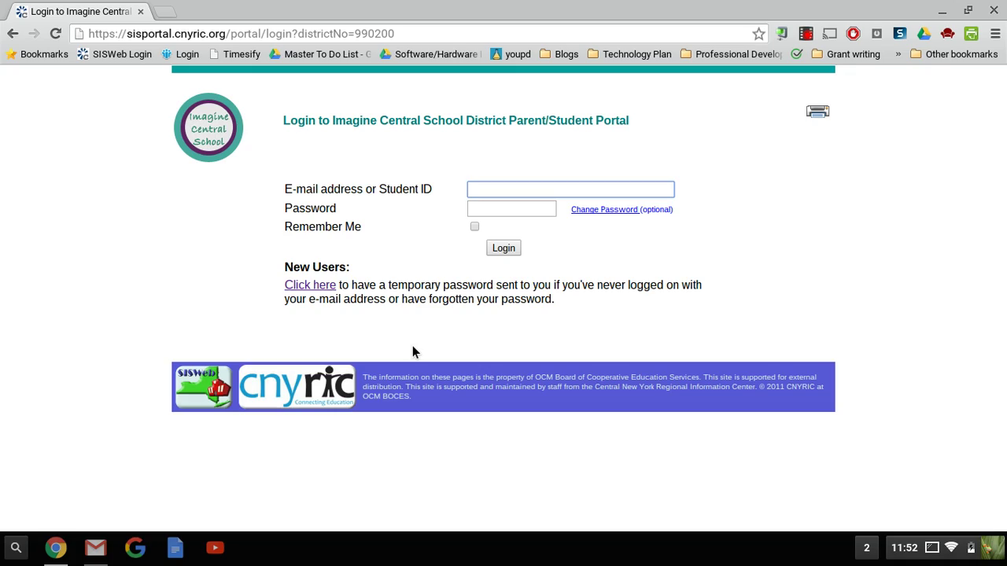
# - Look at the temporary-password email, then bring the Candor district website to the front
pyautogui.press('F5')
pyautogui.click(575, 293)
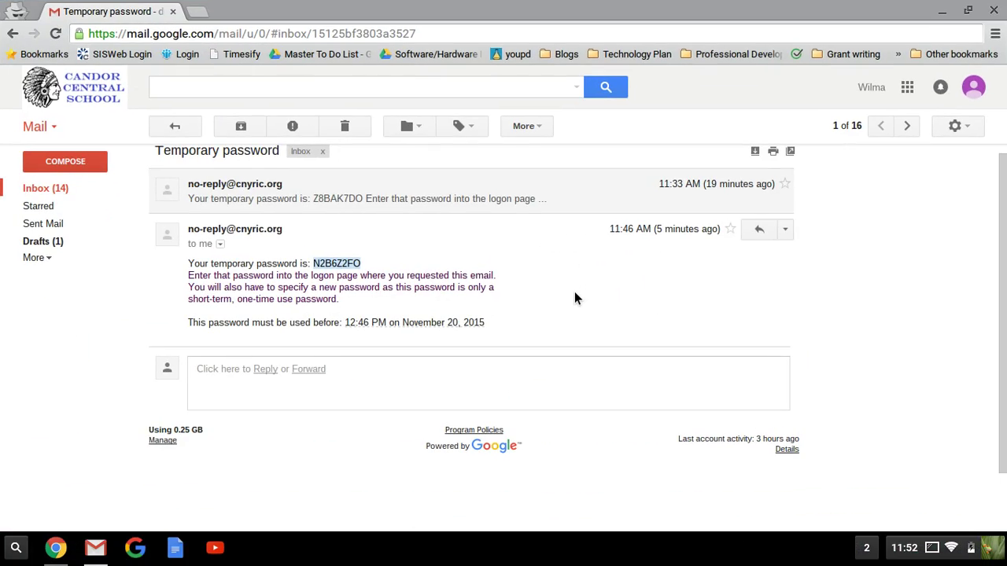
pyautogui.press('F5')
pyautogui.click(818, 260)
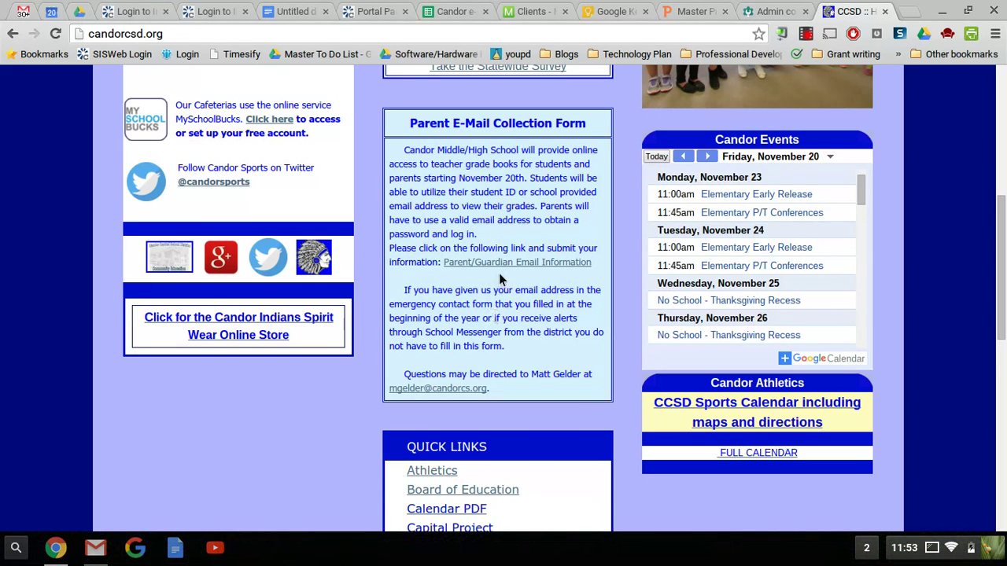
# - Check the Candor site's RESOURCES menu, return to the Parent E-Mail form, then show all windows
pyautogui.scroll(5, 500, 267)
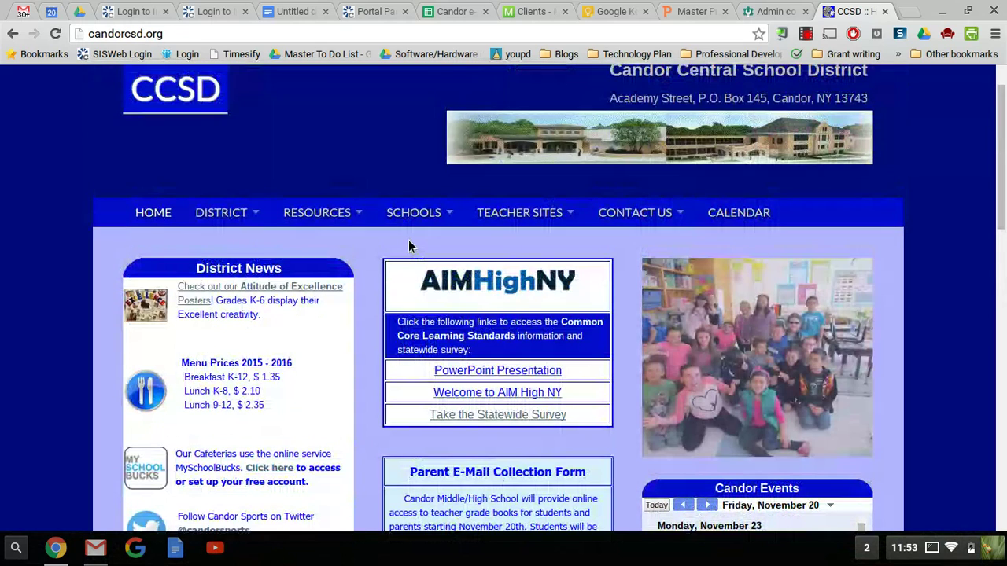
pyautogui.moveTo(353, 213)
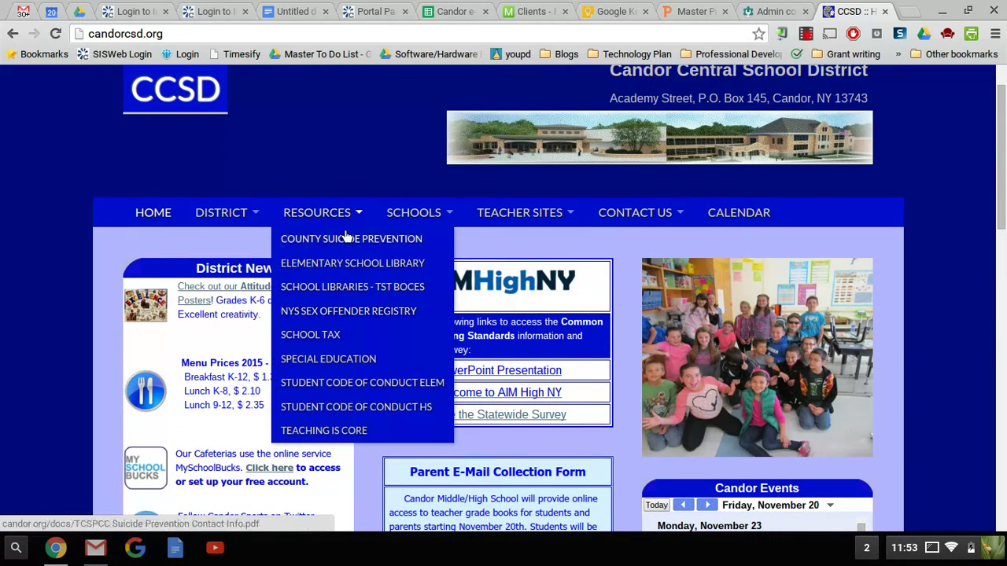
pyautogui.scroll(-4, 375, 411)
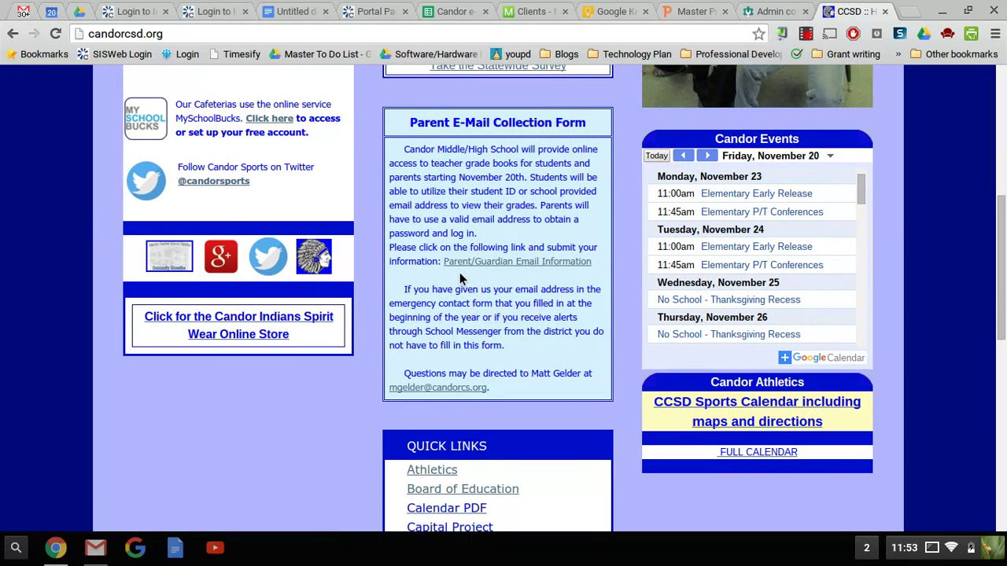
pyautogui.press('F5')
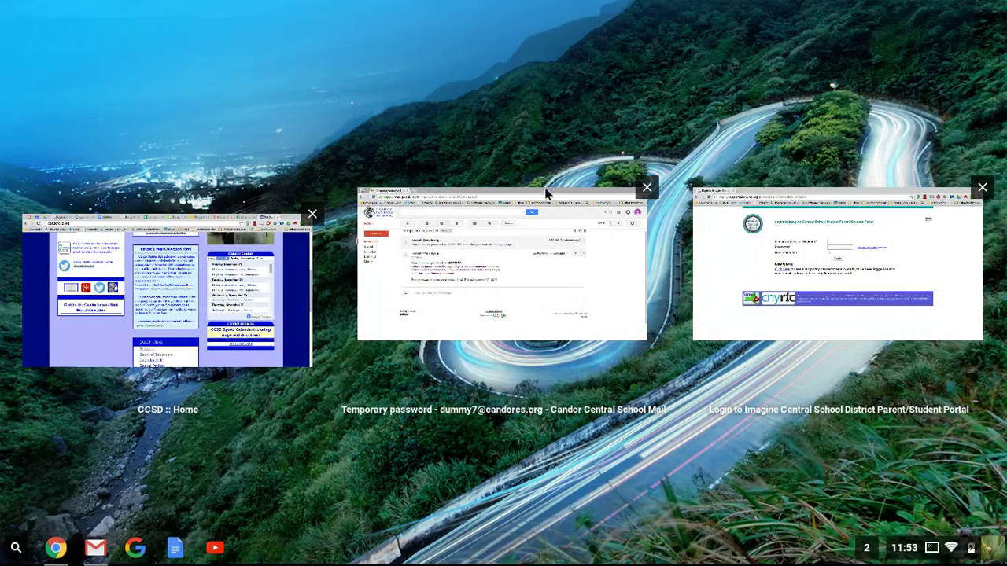
# - Bring the Imagine Central School District portal login window full screen
pyautogui.click(726, 254)
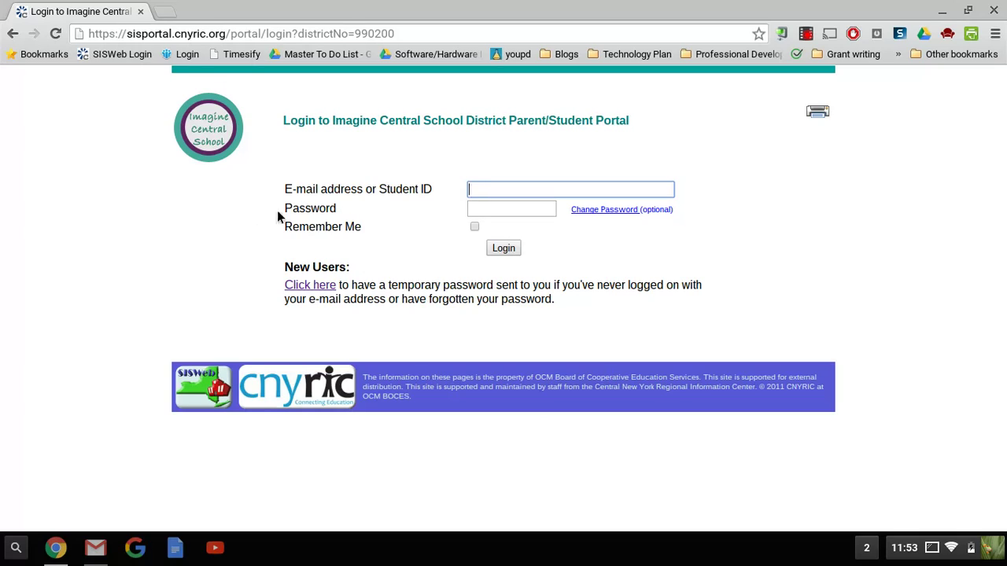
# - Fill the login's E-mail address or Student ID field with the saved address from autofill
pyautogui.click(479, 190)
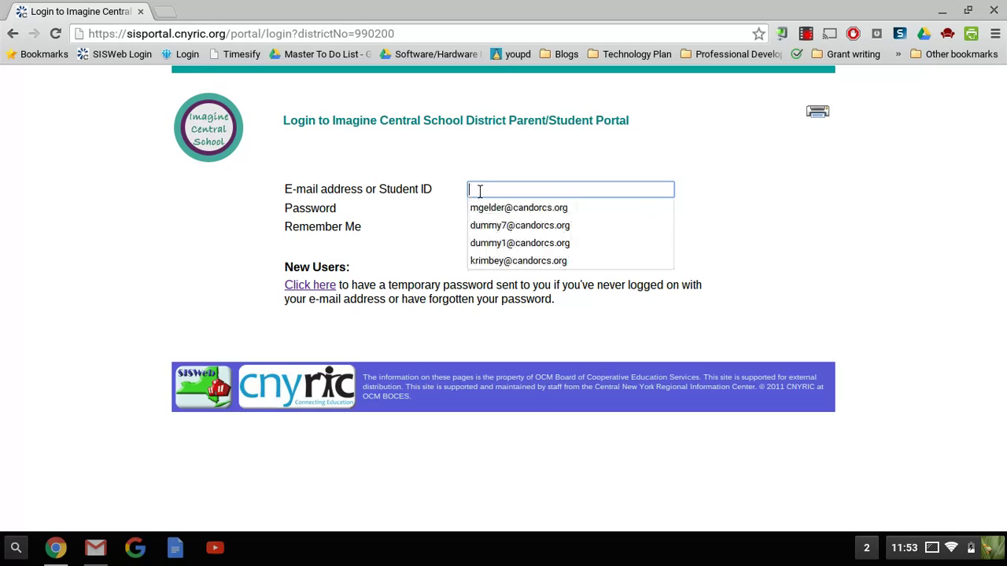
pyautogui.click(488, 224)
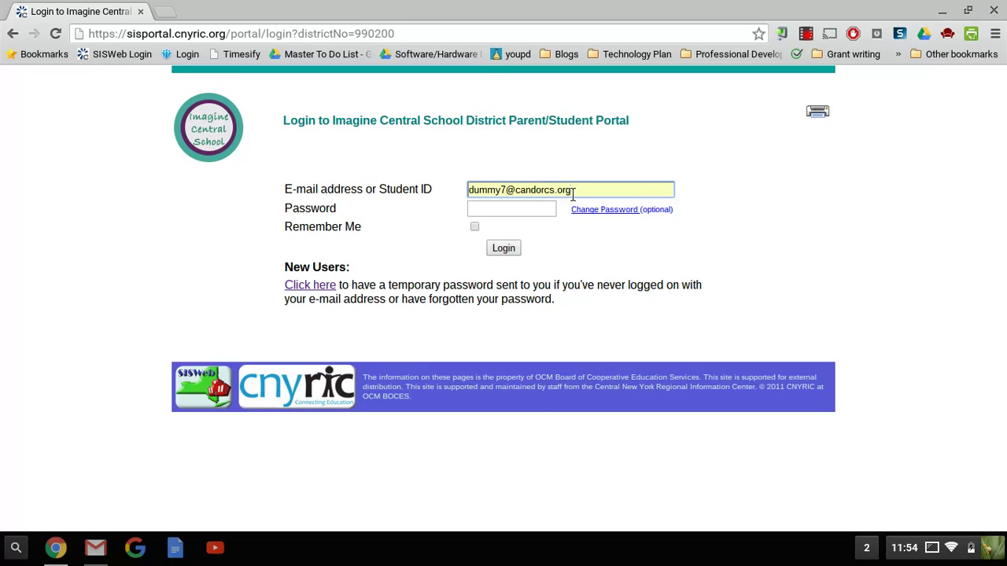
# - Open the Parent/Guardian Email Information form on the Candor site, scroll through it, and close it
pyautogui.press('F5')
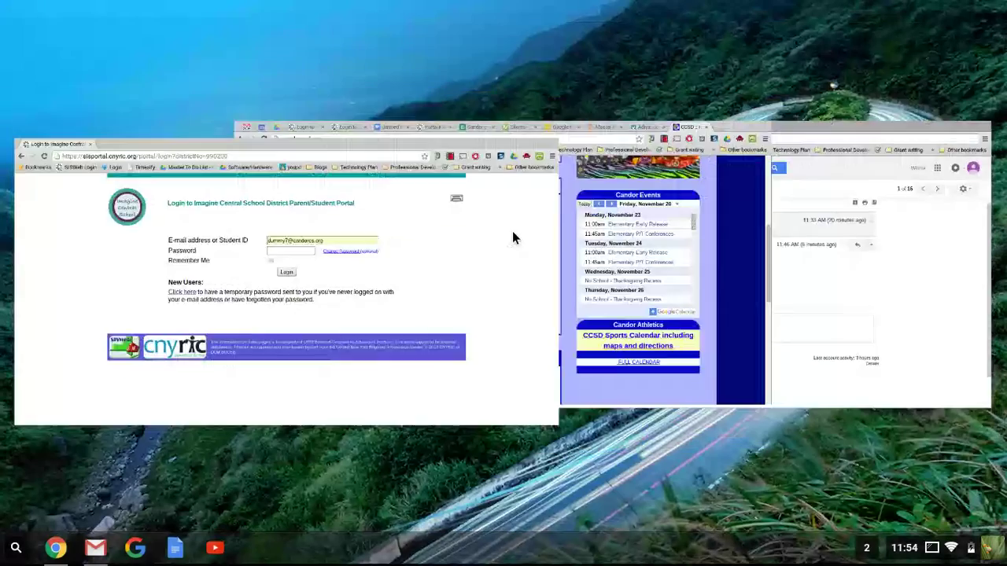
pyautogui.click(472, 272)
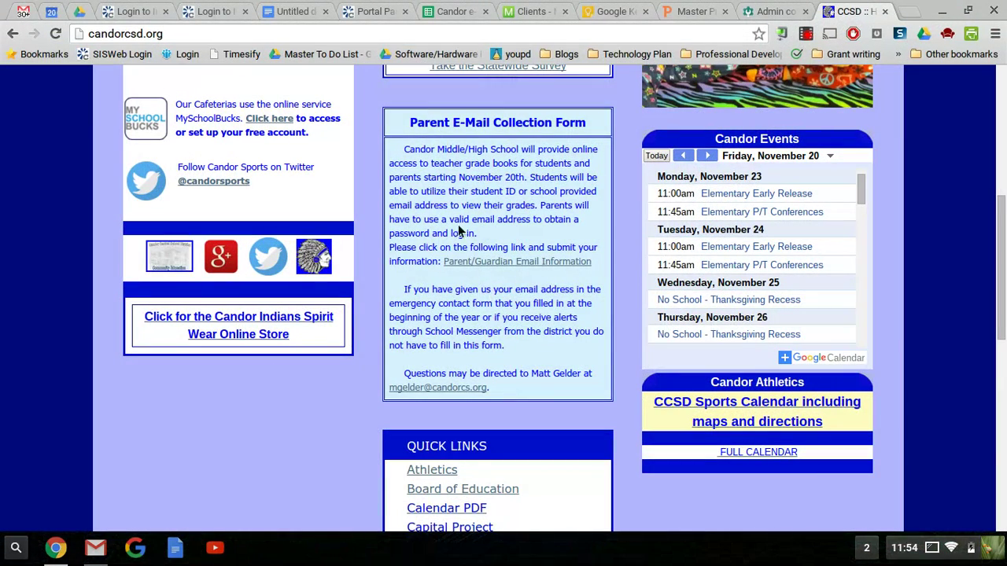
pyautogui.click(504, 263)
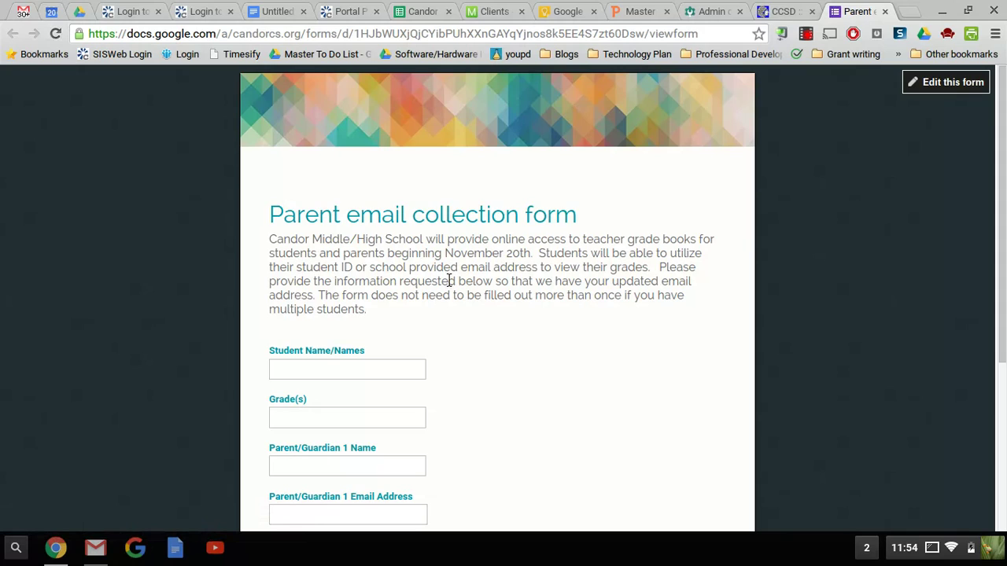
pyautogui.scroll(-2, 450, 281)
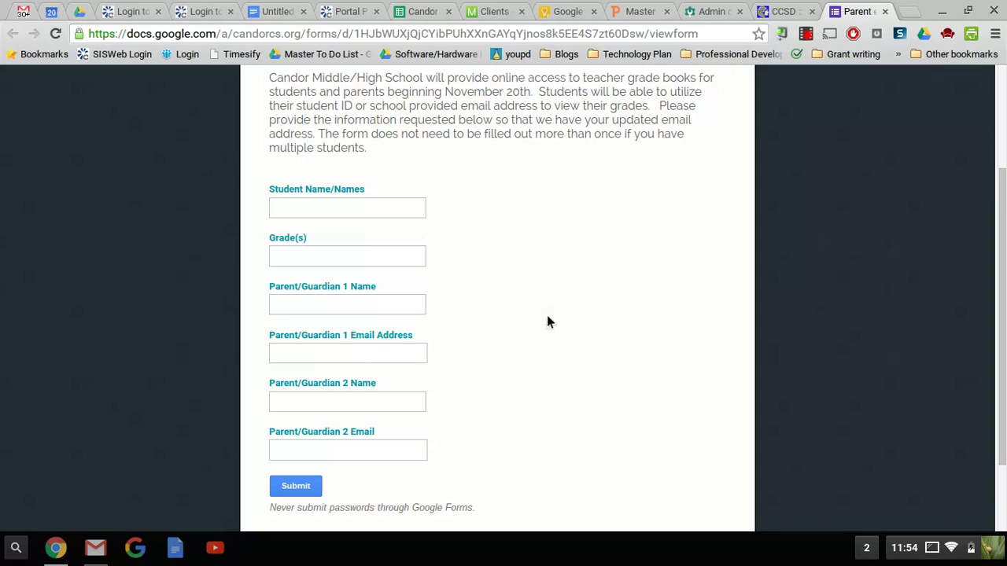
pyautogui.scroll(1, 577, 366)
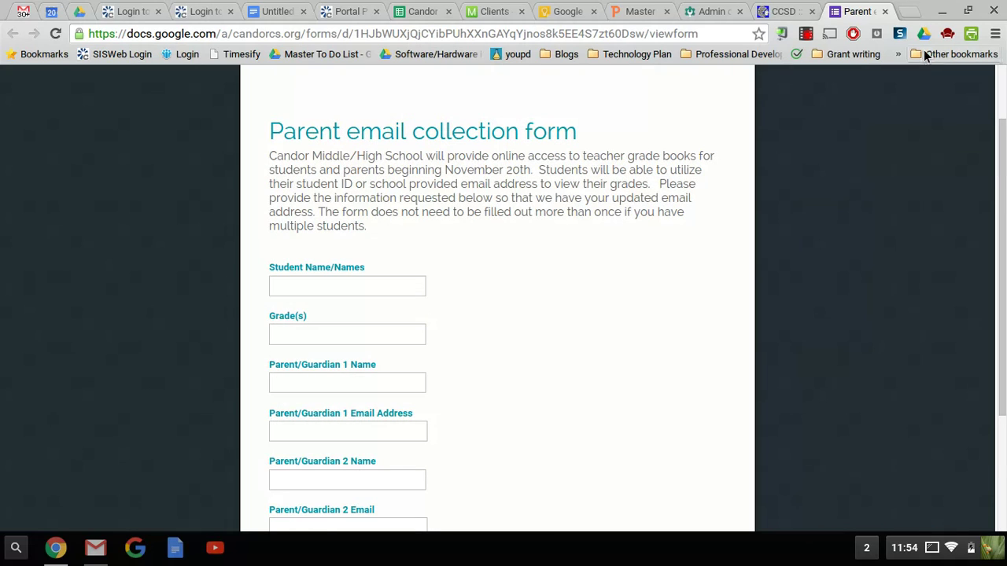
pyautogui.click(885, 12)
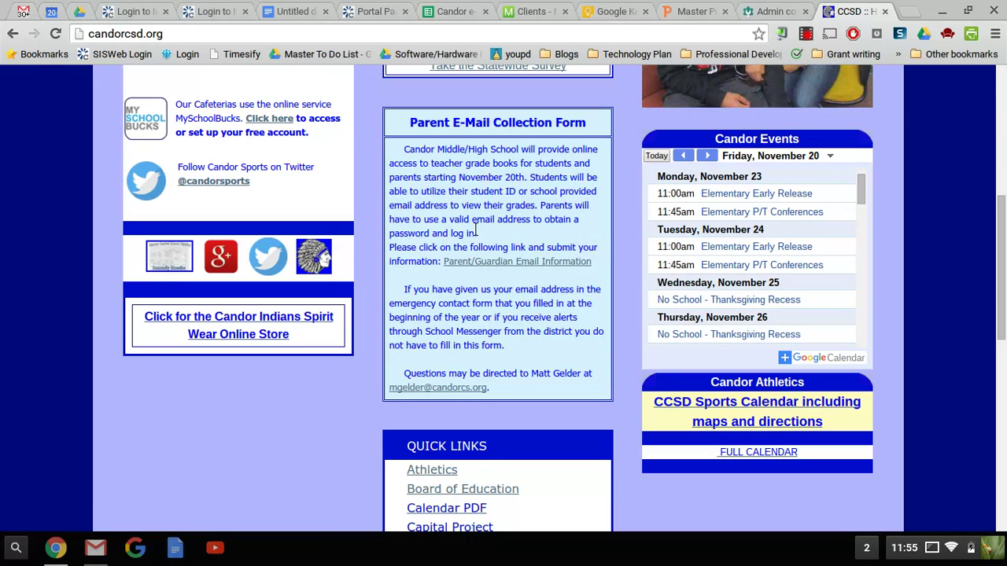
pyautogui.click(779, 12)
# - Return to the portal login window with the saved e-mail filled in
pyautogui.press('F5')
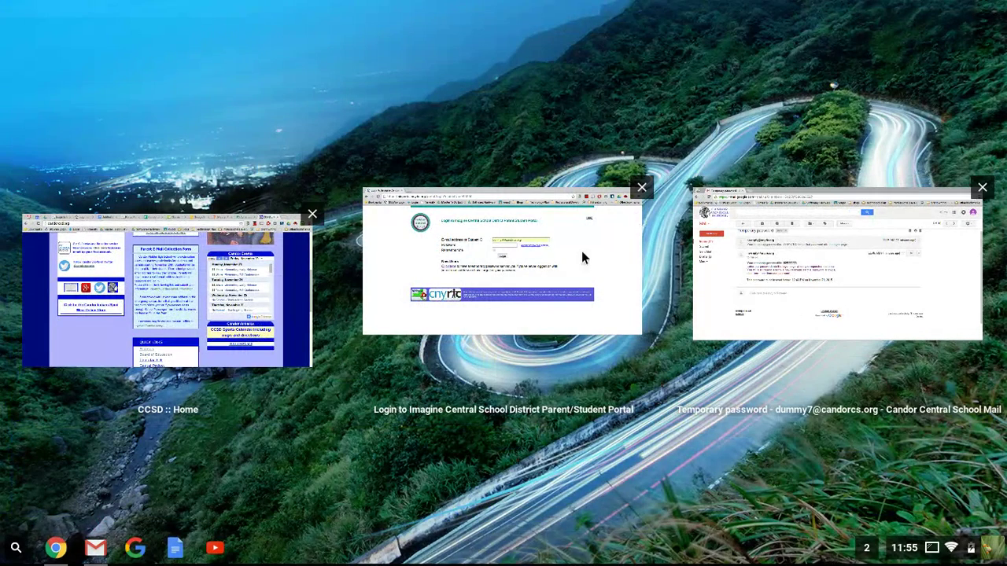
pyautogui.click(581, 251)
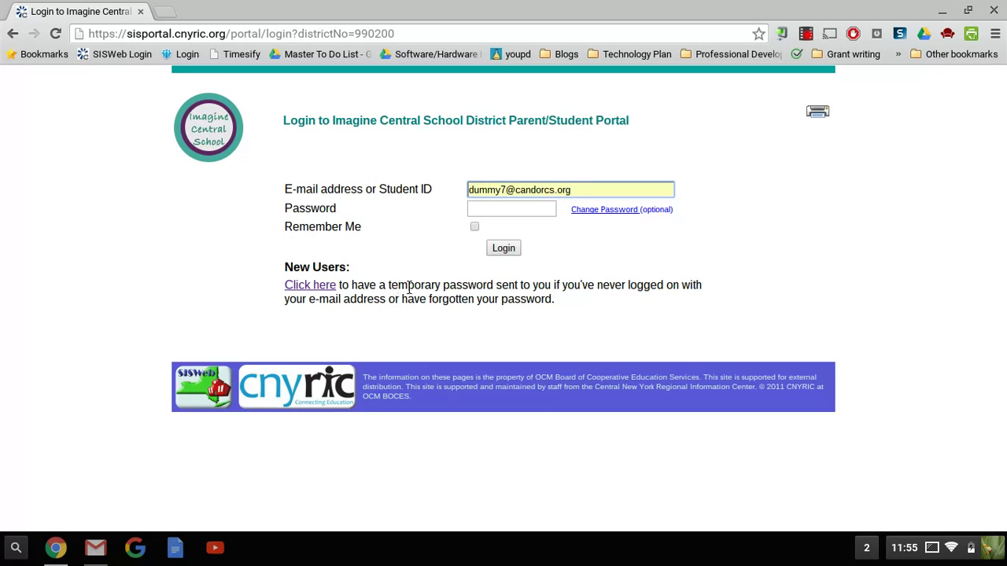
# - Request a new temporary password through the New Users link, confirm the notice, and switch to Gmail
pyautogui.click(314, 290)
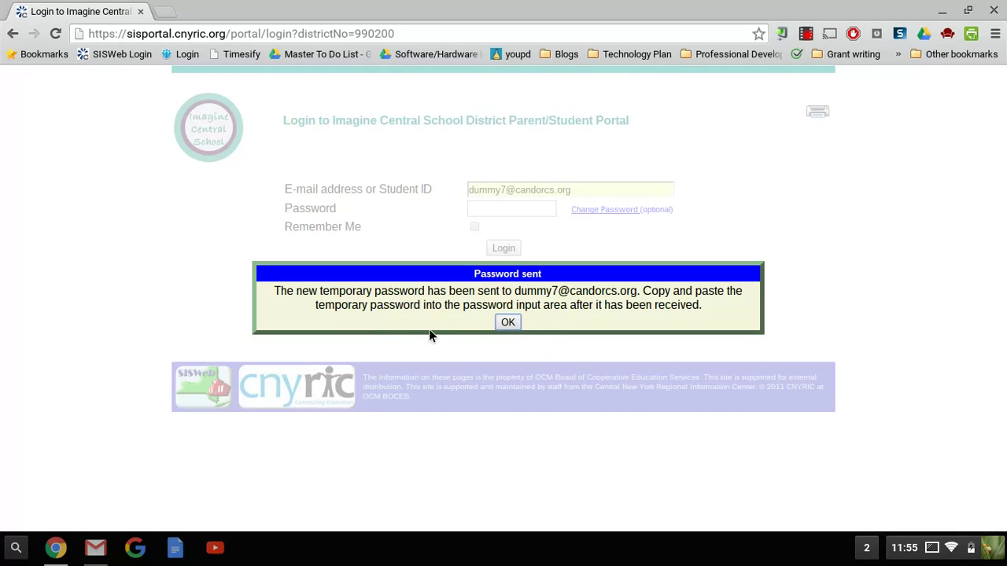
pyautogui.click(508, 322)
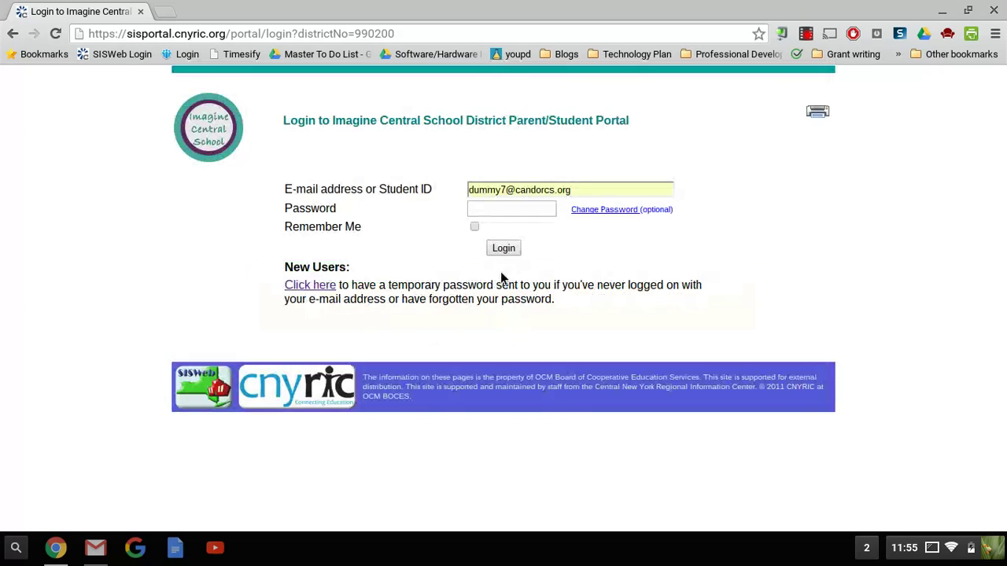
pyautogui.press('F5')
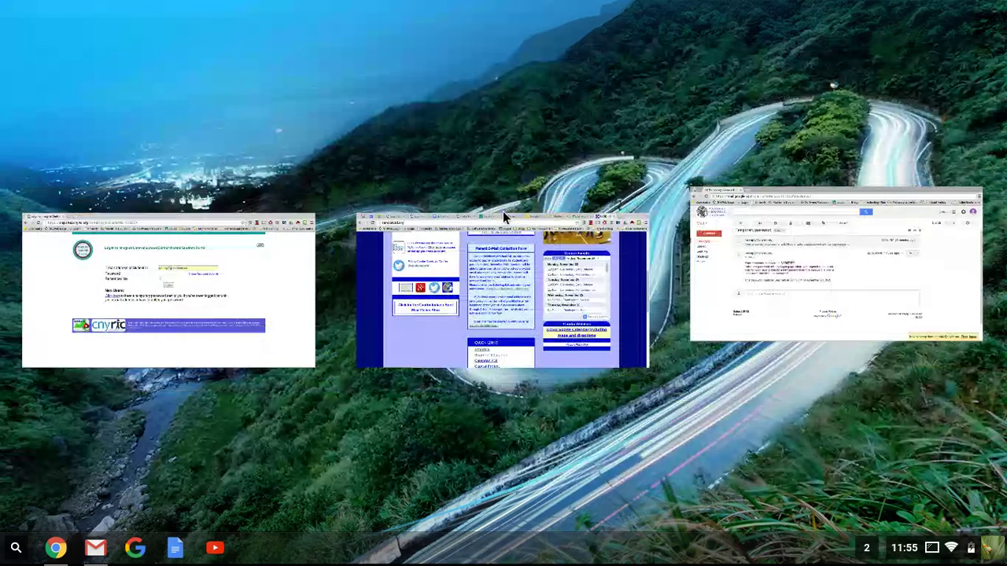
pyautogui.click(753, 277)
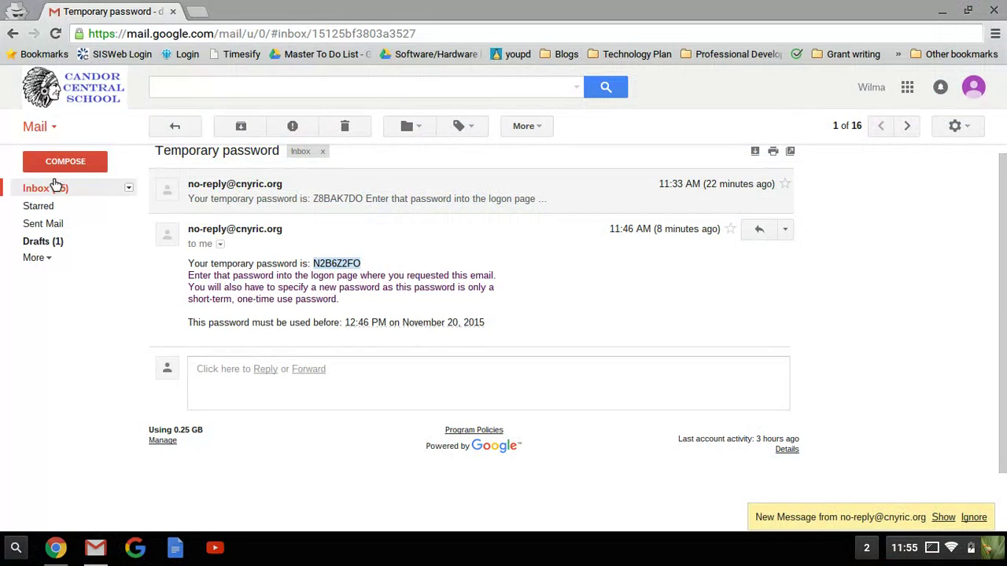
# - Go back to the inbox and open the newest Temporary password email from 11:54 AM
pyautogui.click(173, 126)
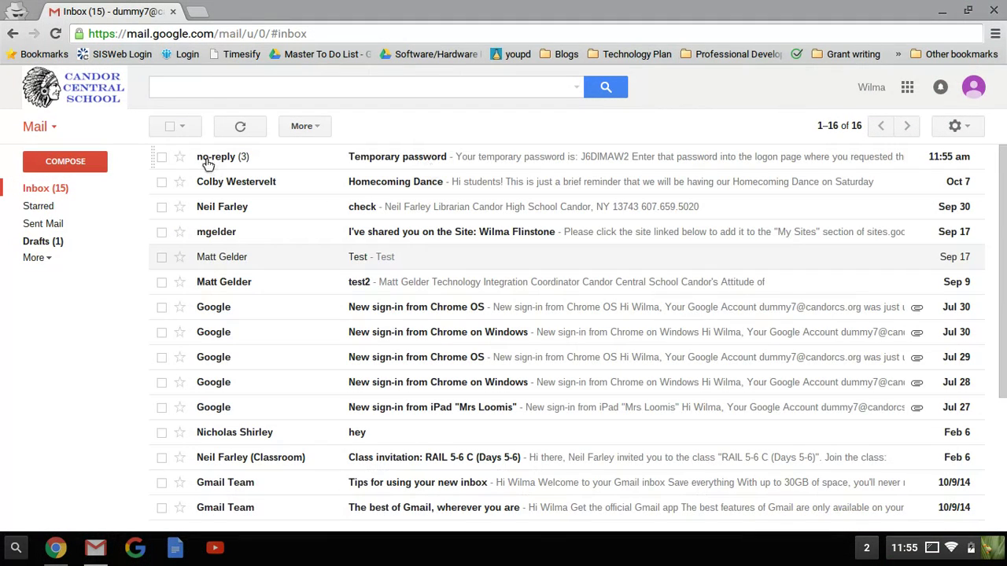
pyautogui.moveTo(292, 162)
pyautogui.click(372, 160)
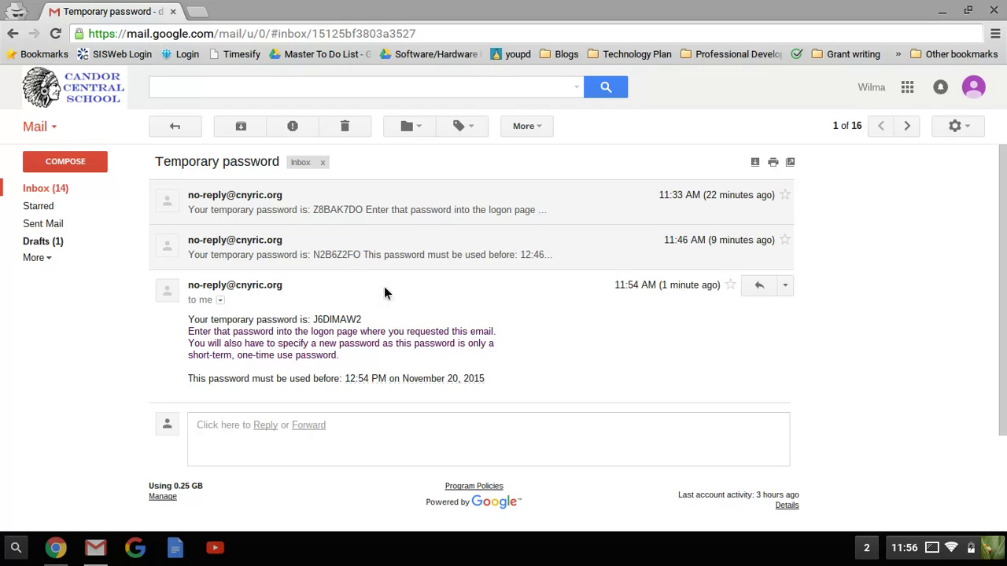
# - Select the temporary password in the email and switch back to the portal login
pyautogui.press('F5')
pyautogui.click(442, 263)
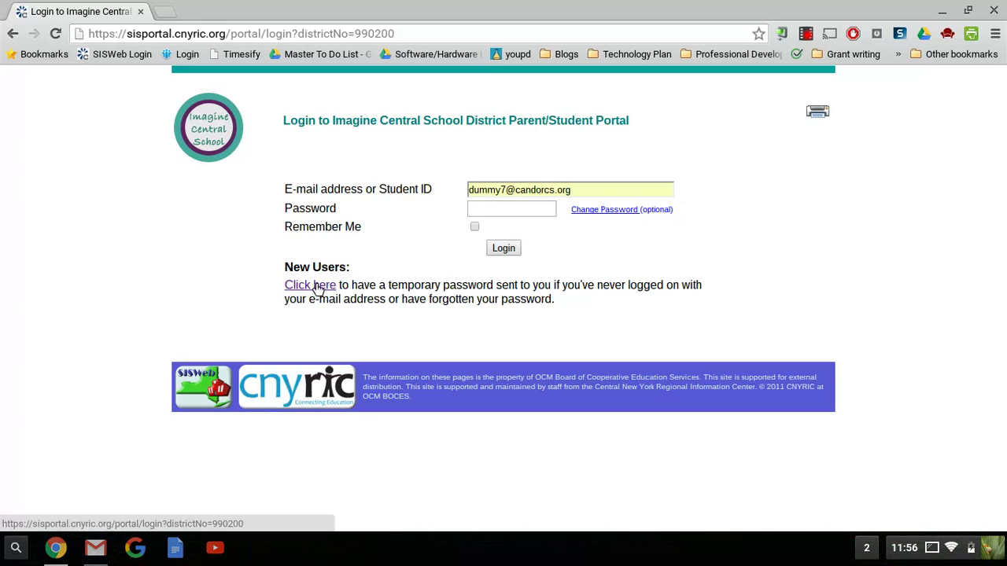
pyautogui.press('F5')
pyautogui.click(447, 283)
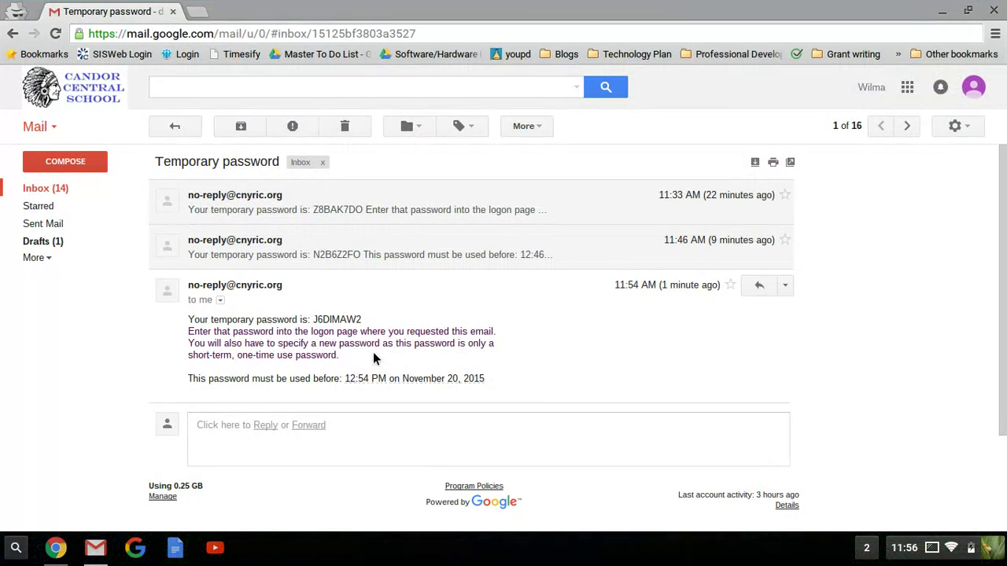
pyautogui.moveTo(360, 318); pyautogui.dragTo(313, 322)
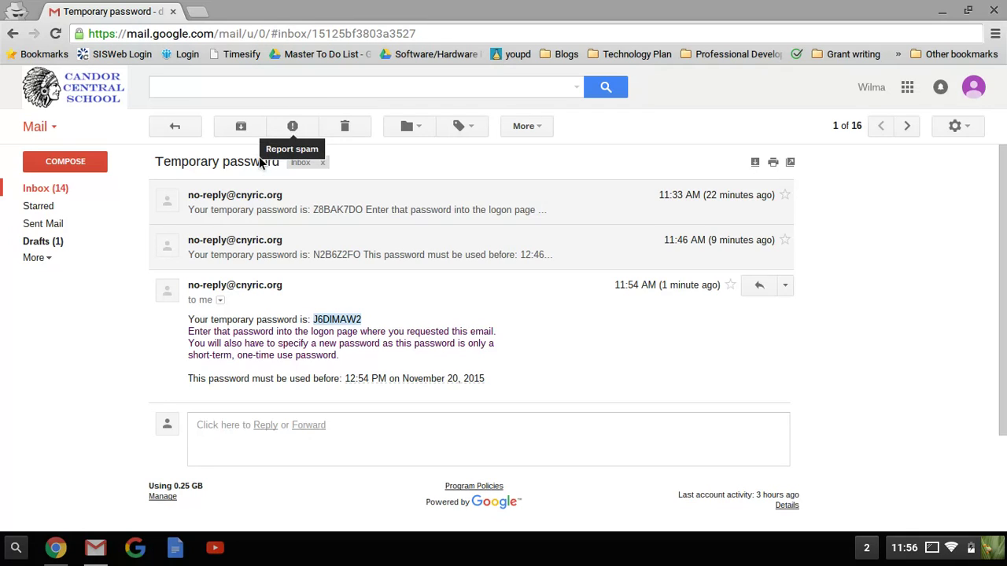
pyautogui.press('F5')
pyautogui.click(387, 260)
# - Paste the temporary password into the Password field and log in
pyautogui.click(496, 209)
pyautogui.press('F5')
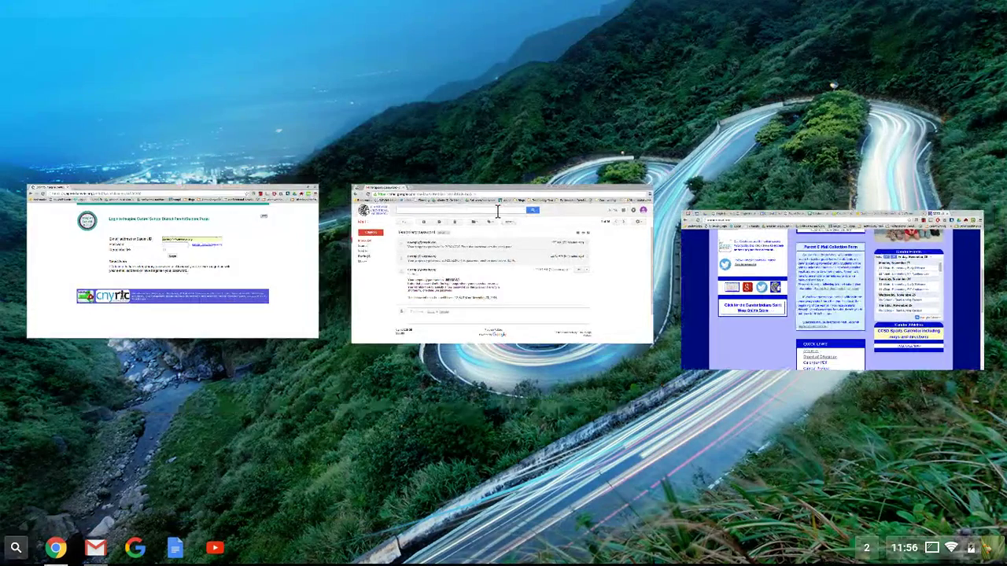
pyautogui.press('F5')
pyautogui.hotkey('ctrl', 'v')
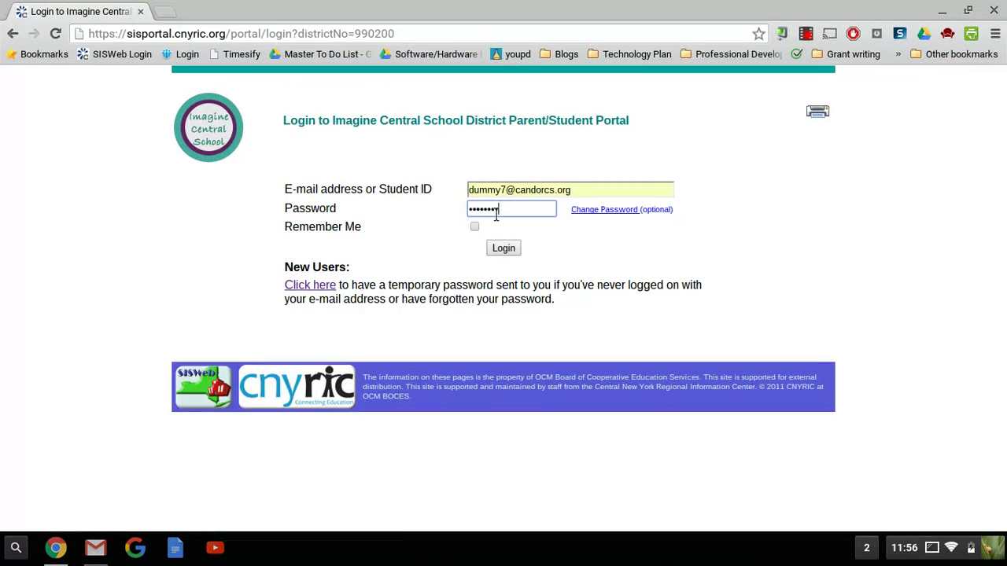
pyautogui.click(500, 245)
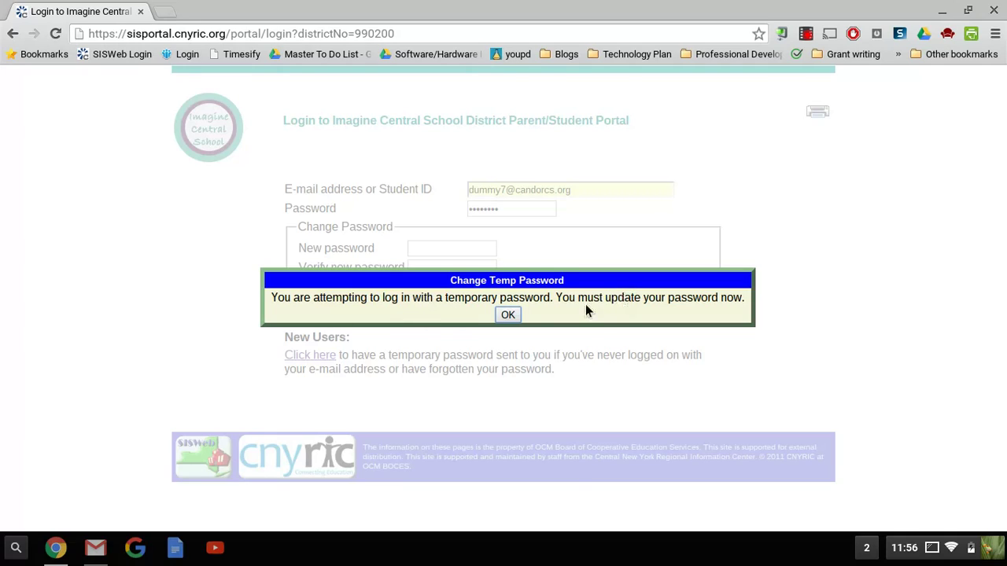
# - Dismiss the Change Temp Password notice, enter the new password in both fields, and submit
pyautogui.click(510, 317)
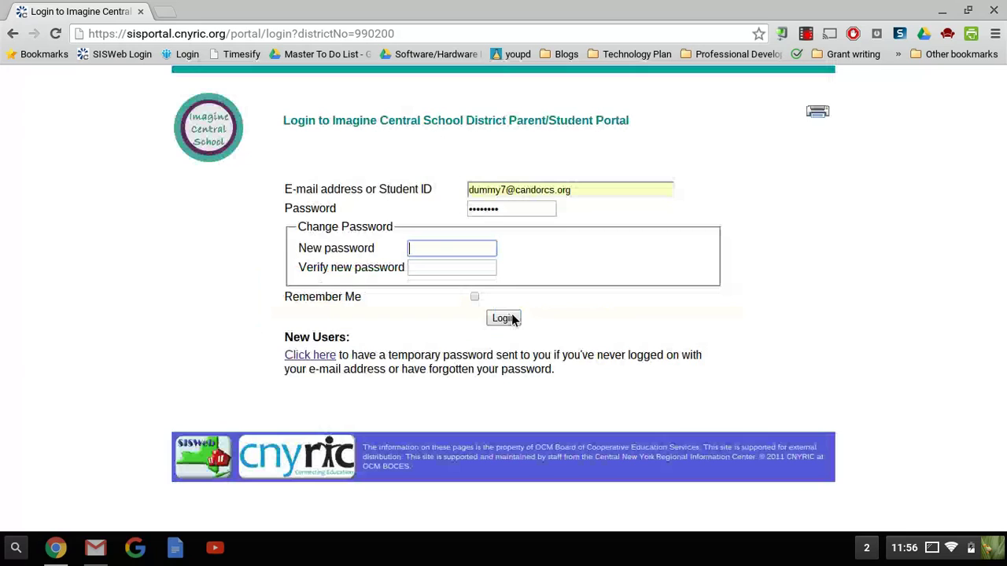
pyautogui.write('123456')
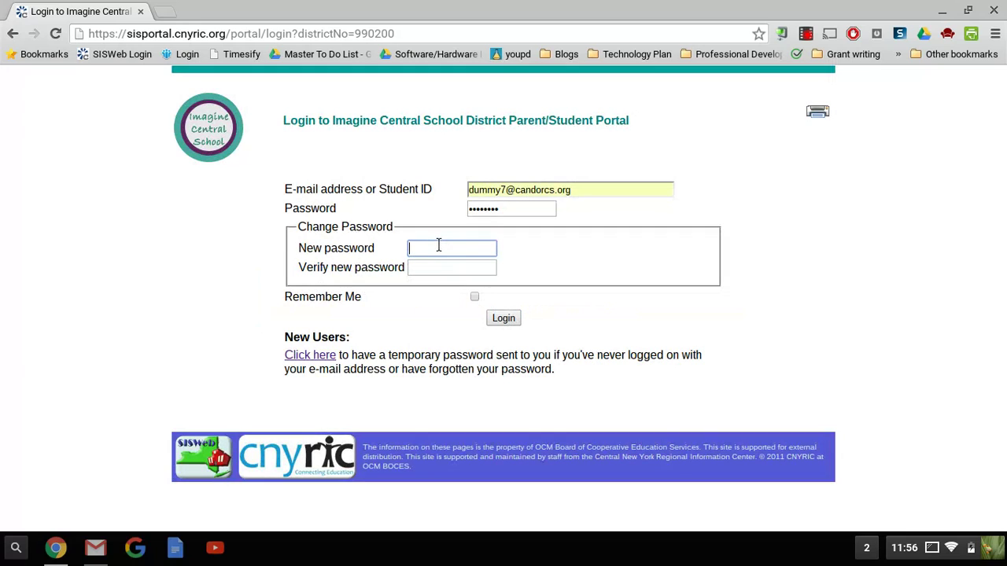
pyautogui.press('Tab')
pyautogui.write('123456')
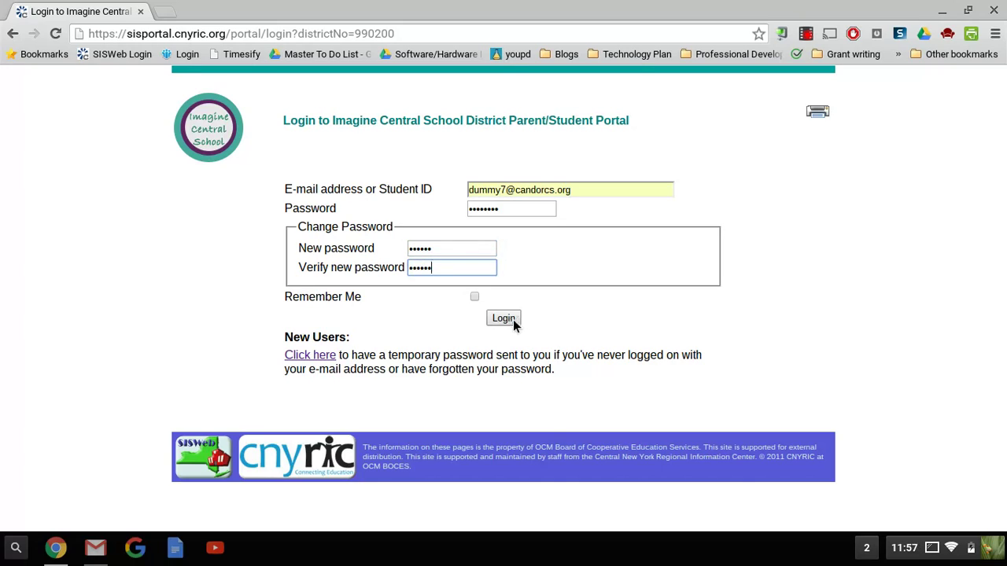
pyautogui.click(512, 319)
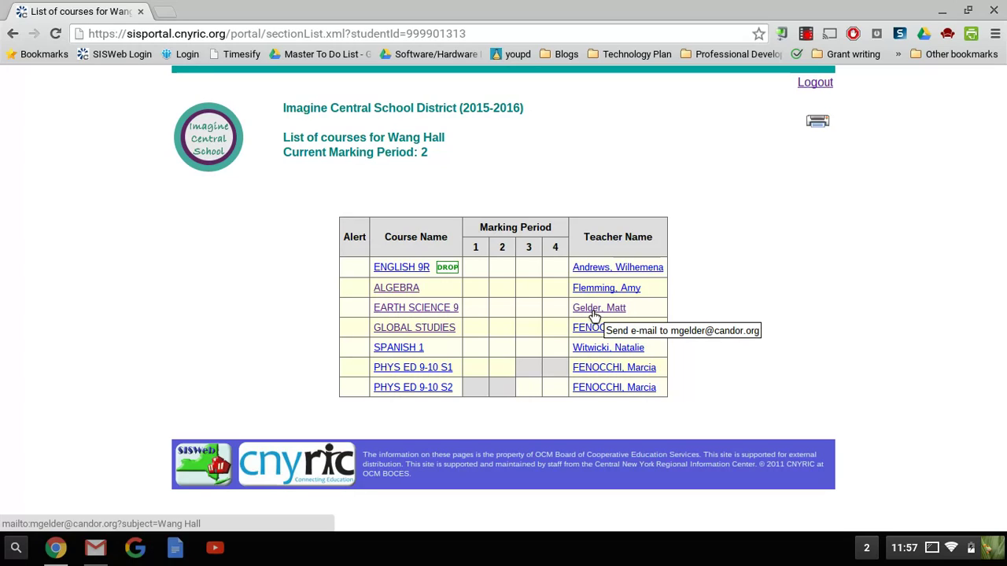
# - Open the EARTH SCIENCE 9 grades from the Marking Period 2 course list
pyautogui.click(408, 308)
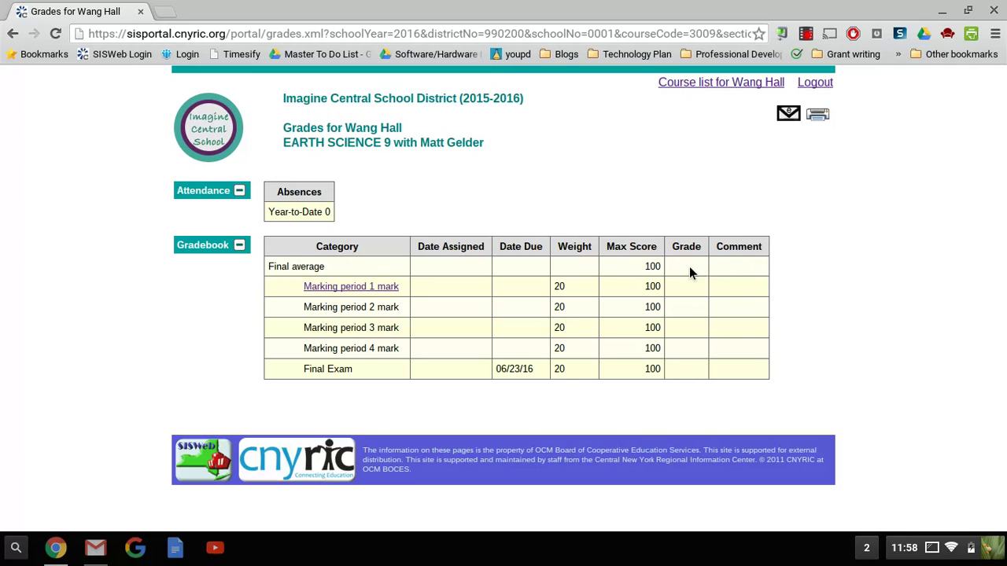
# - Open the EARTH SCIENCE 9 Marking Period 1 mark to view its three ungraded categories
pyautogui.click(384, 288)
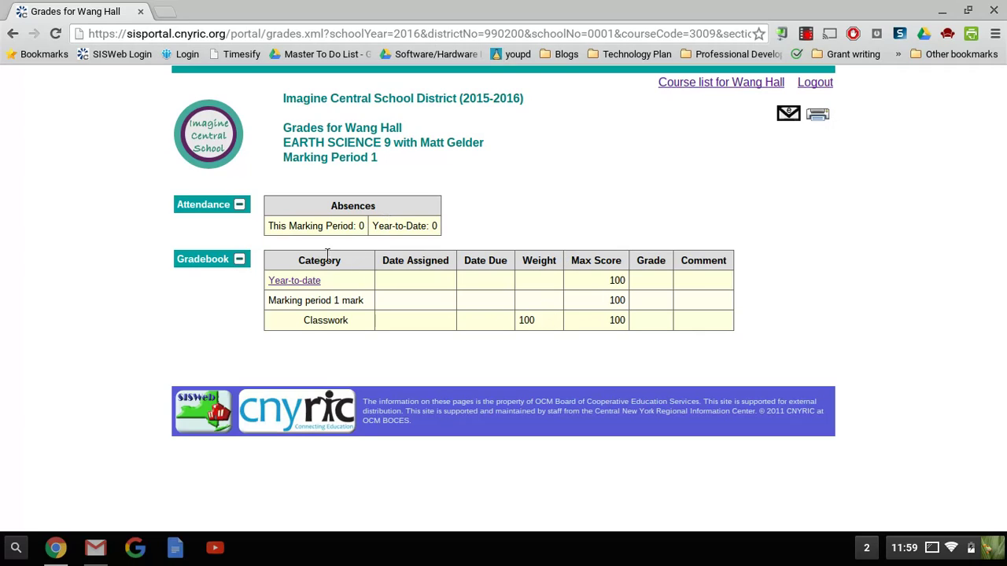
# - Return via the Year-to-date gradebook to the student's seven-course list for Marking Period 2
pyautogui.click(307, 283)
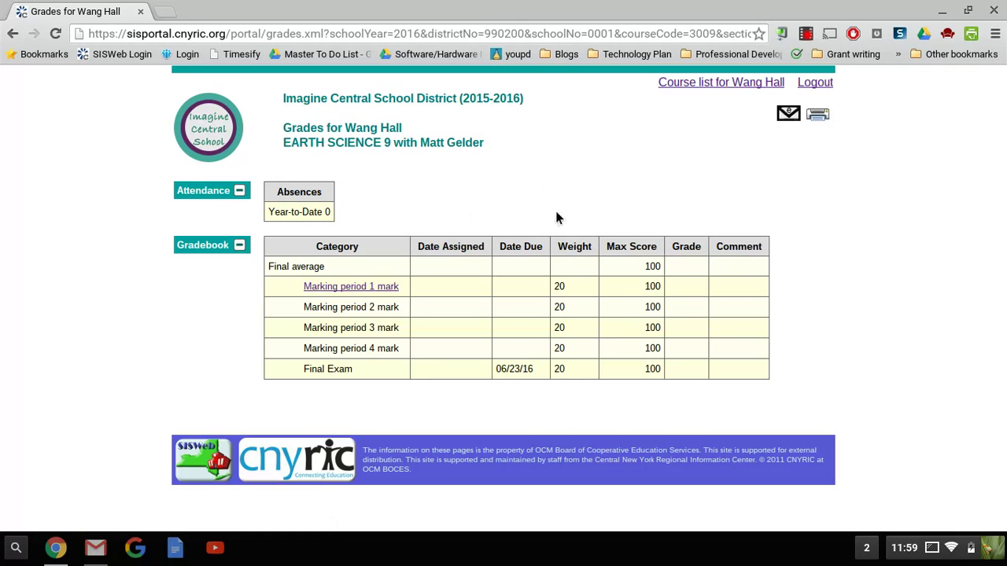
pyautogui.click(694, 84)
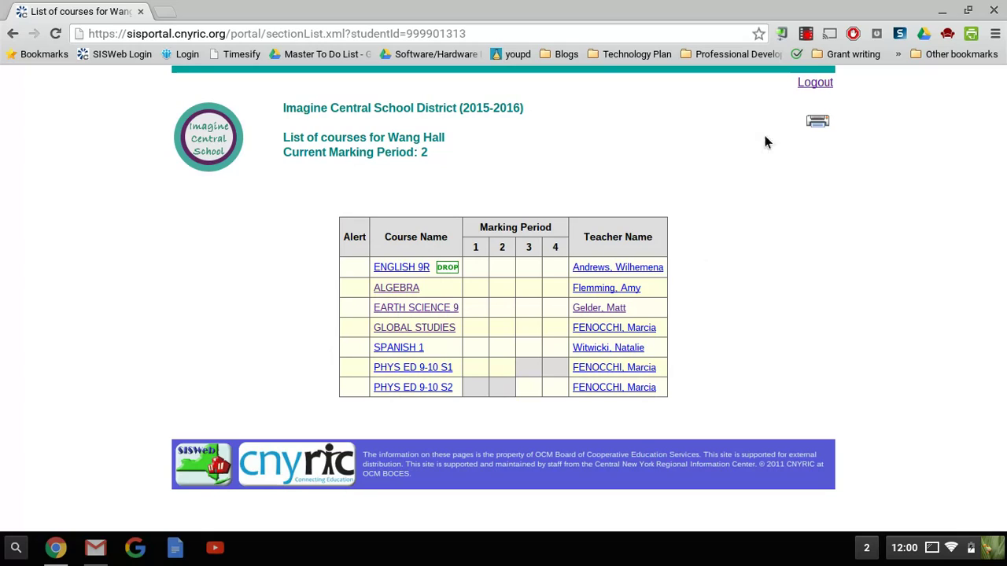
# - Log out, then refill the login e-mail field with the parent's saved autofill address
pyautogui.click(810, 84)
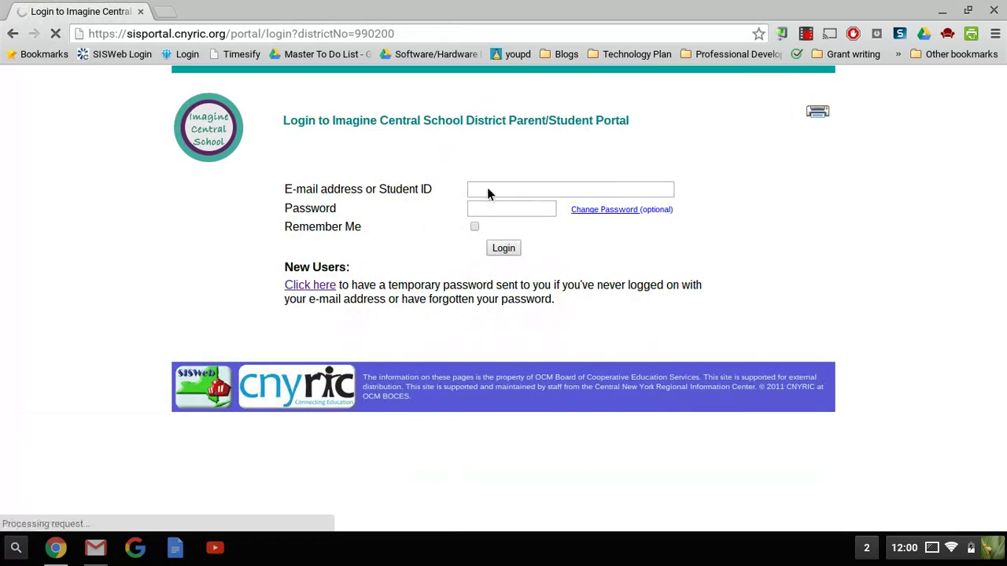
pyautogui.click(488, 191)
pyautogui.write('m')
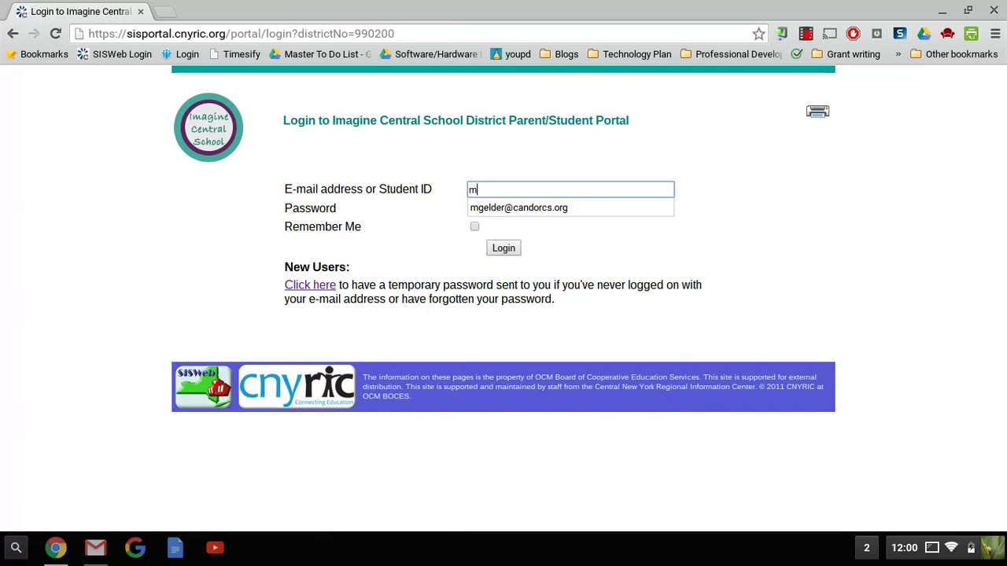
pyautogui.click(493, 206)
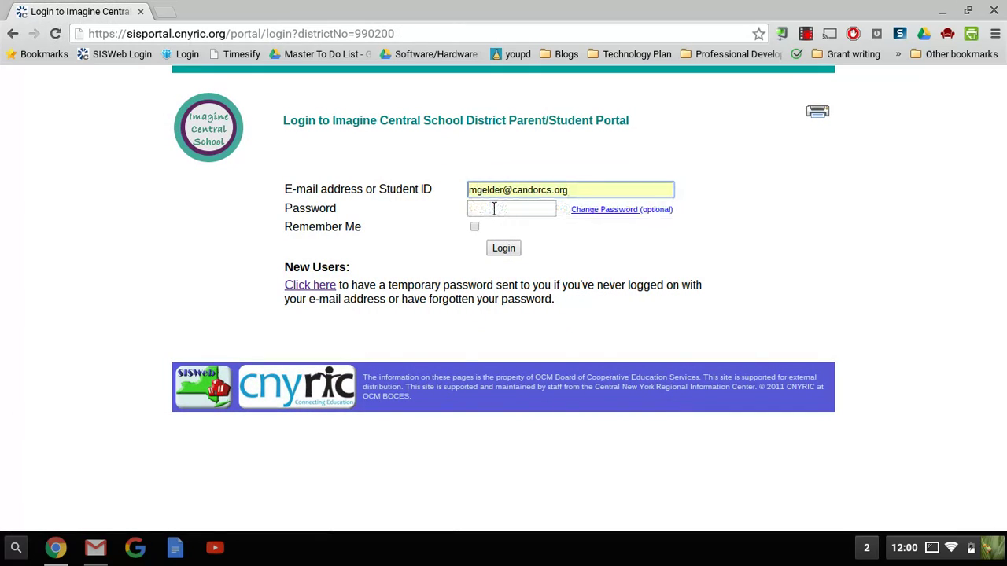